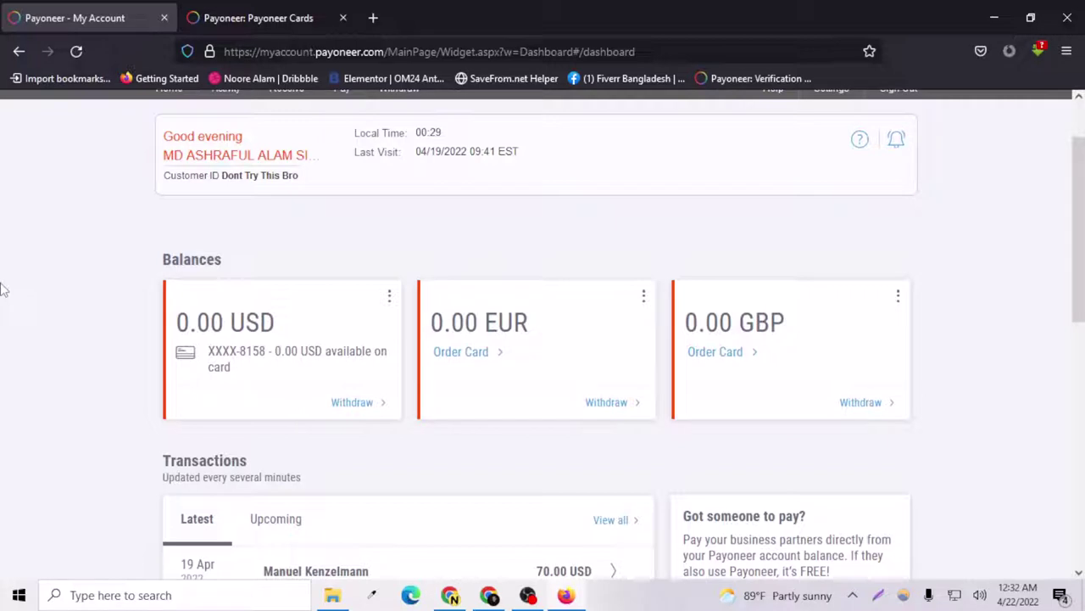
# - Look over the account dashboard's balances and latest transactions
pyautogui.scroll(2, 2, 290)
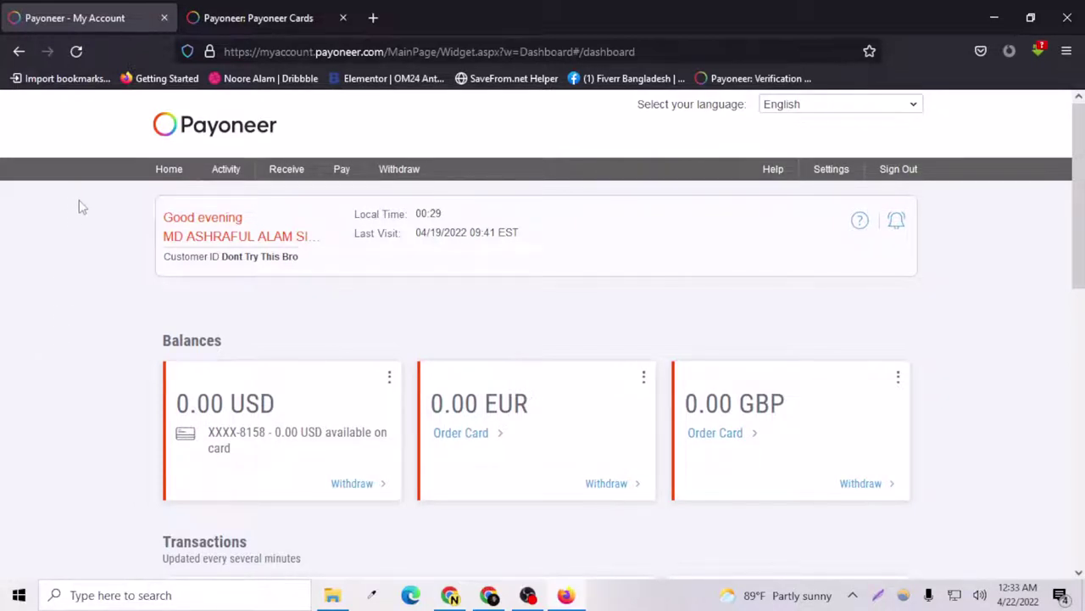
pyautogui.moveTo(299, 174)
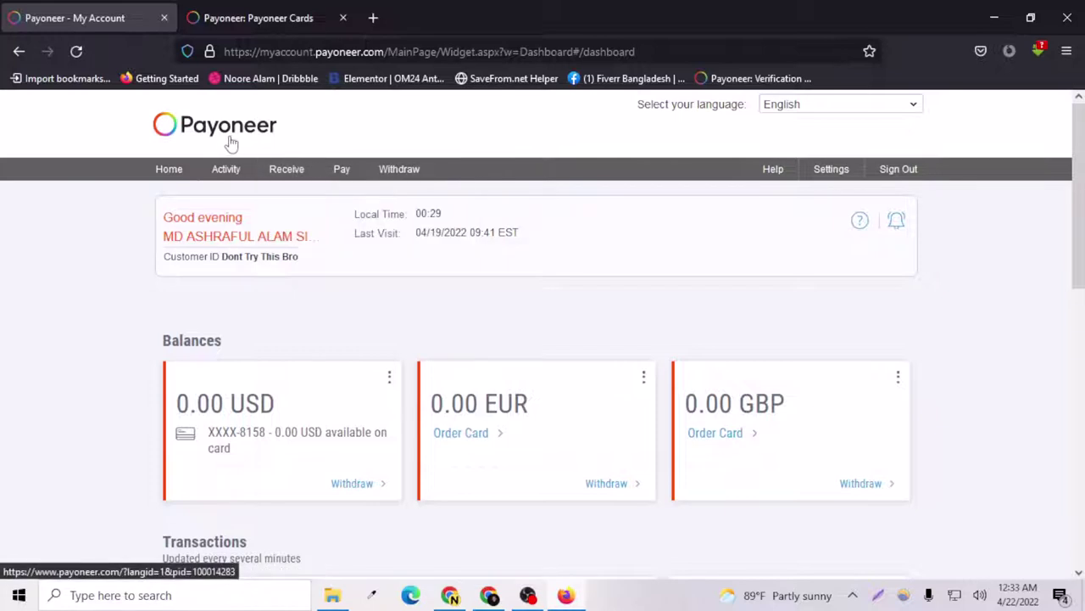
pyautogui.scroll(-1, 102, 302)
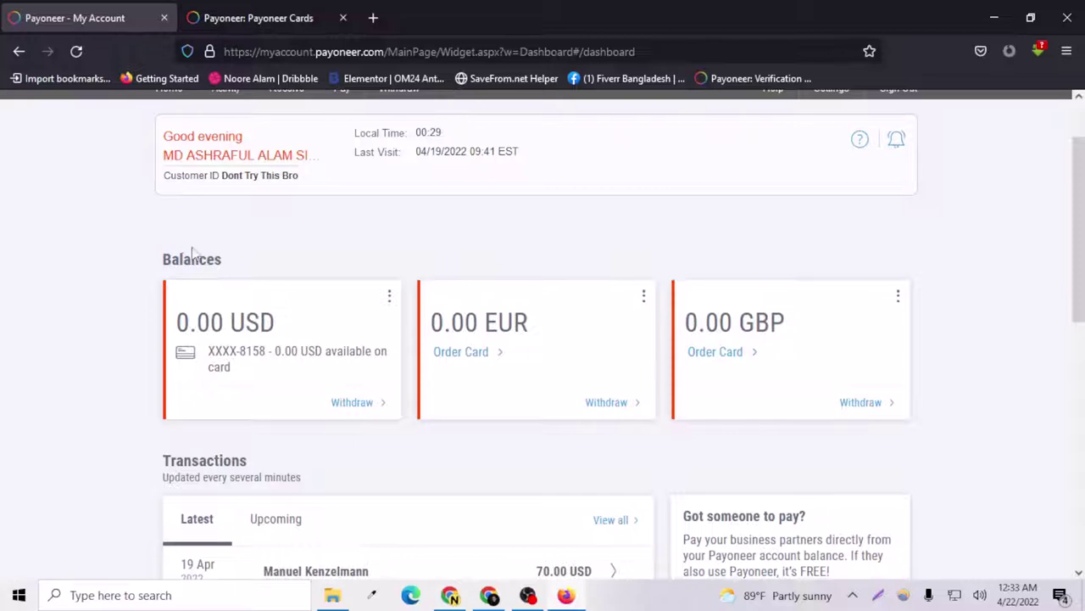
pyautogui.scroll(1, 203, 271)
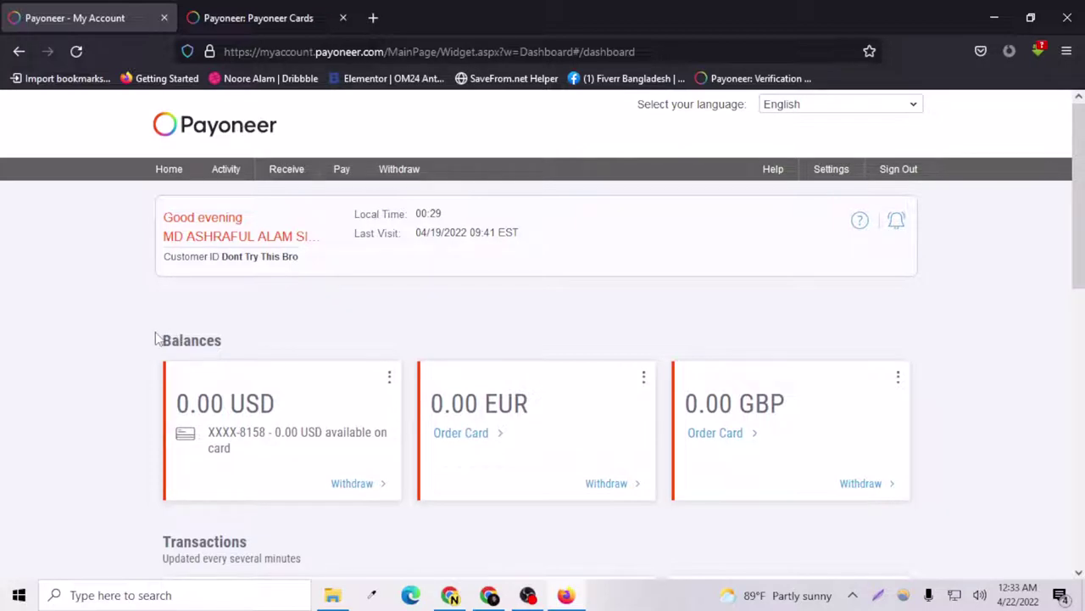
pyautogui.scroll(-2, 157, 339)
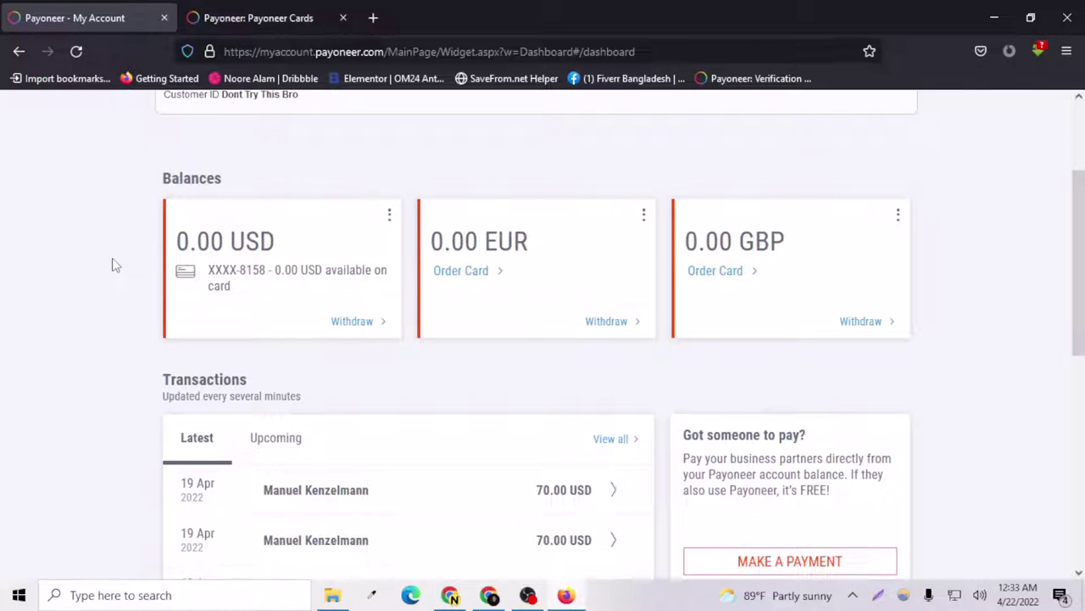
pyautogui.scroll(2, 117, 263)
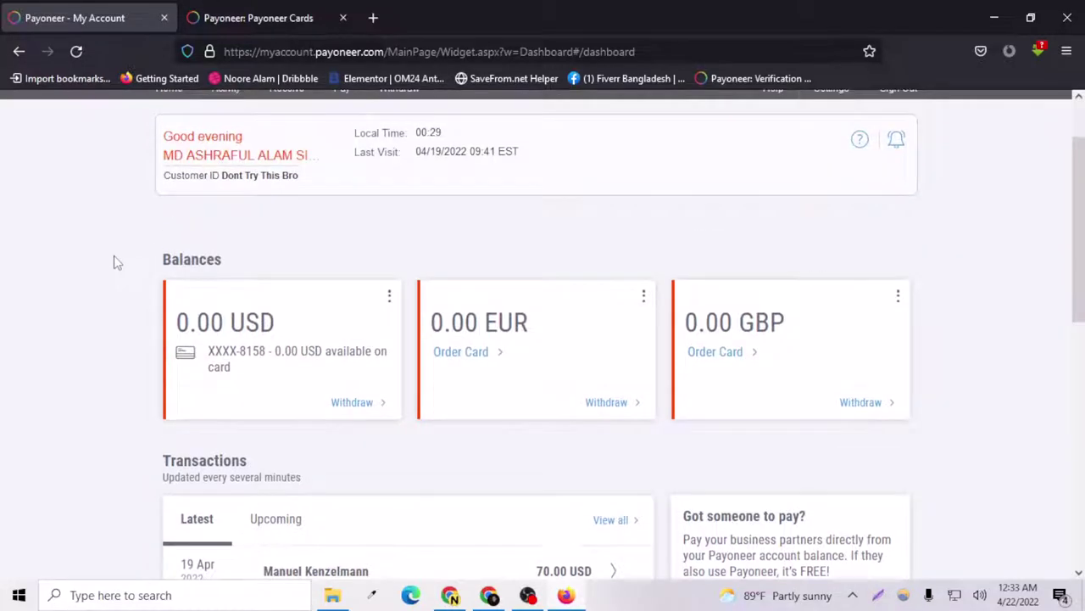
pyautogui.scroll(2, 113, 254)
pyautogui.scroll(-4, 145, 243)
pyautogui.scroll(4, 460, 395)
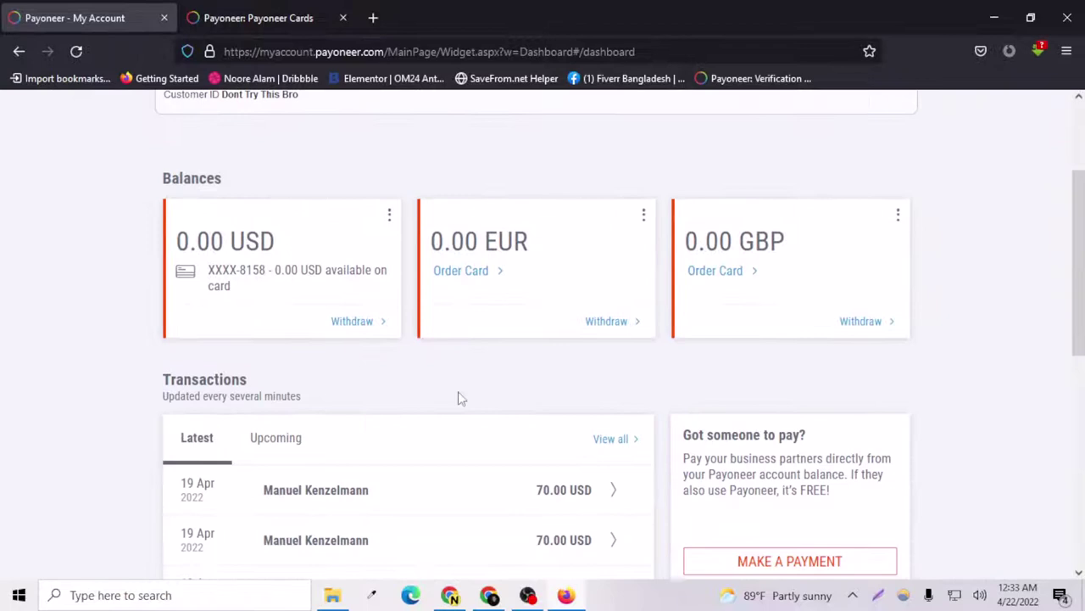
# - Go to the Payoneer Cards page and bring up the current cards section
pyautogui.moveTo(829, 183)
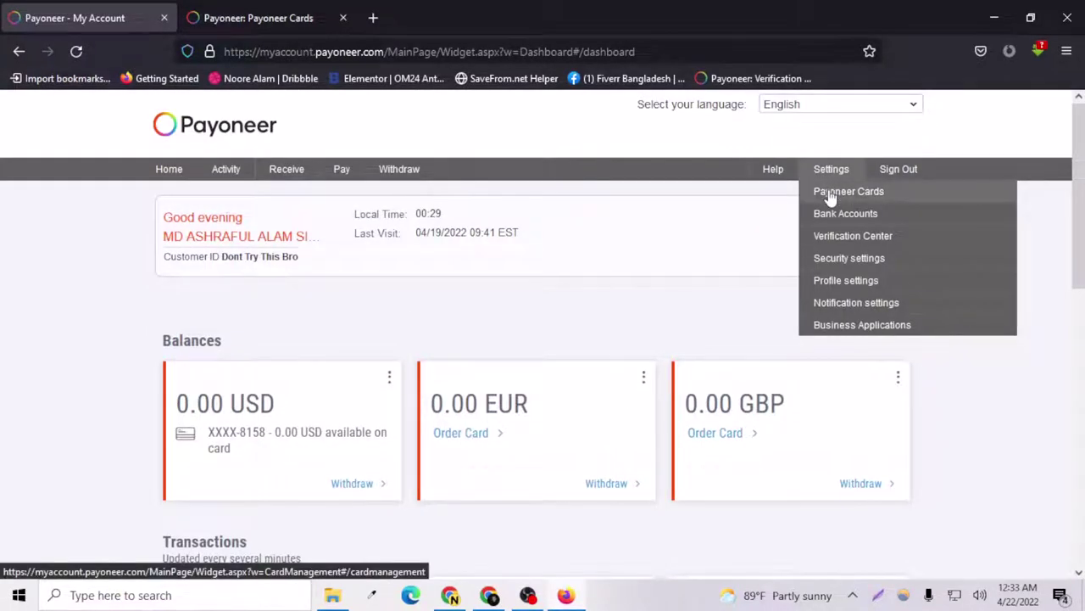
pyautogui.click(305, 15)
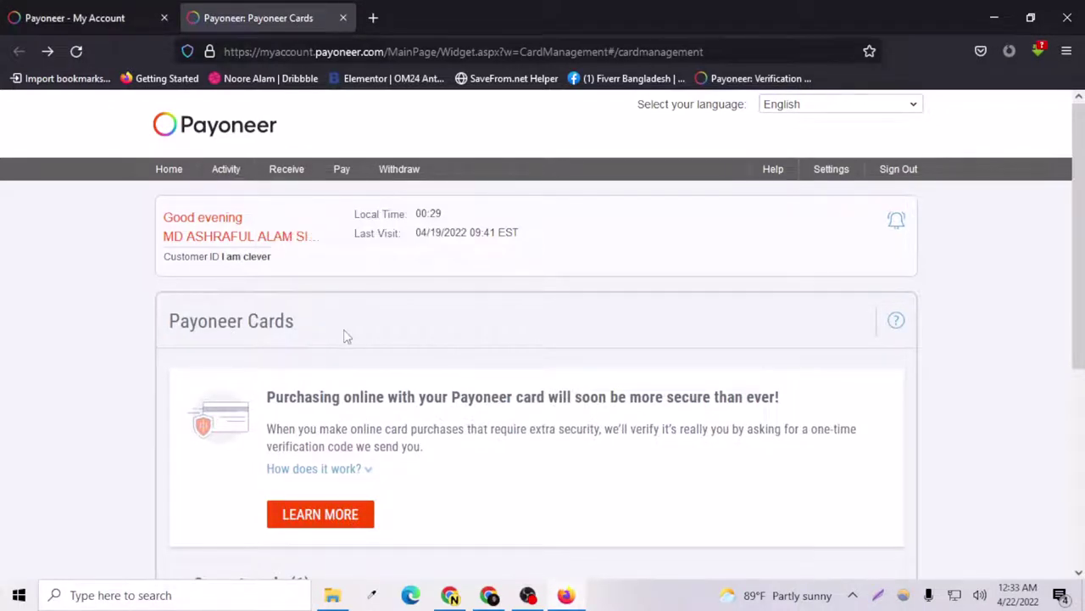
pyautogui.scroll(-2, 346, 336)
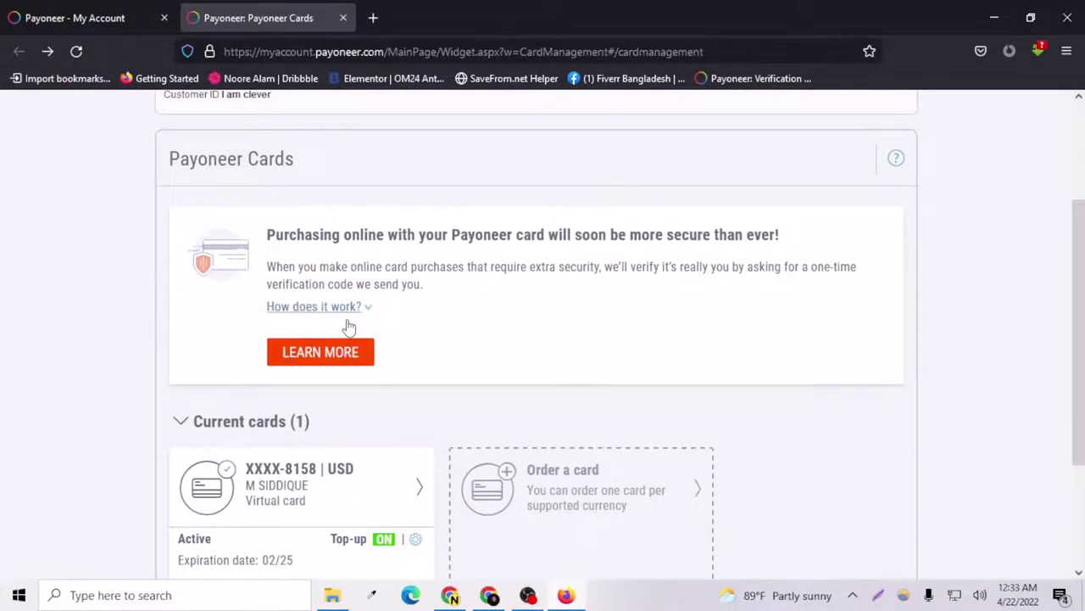
pyautogui.scroll(-2, 347, 327)
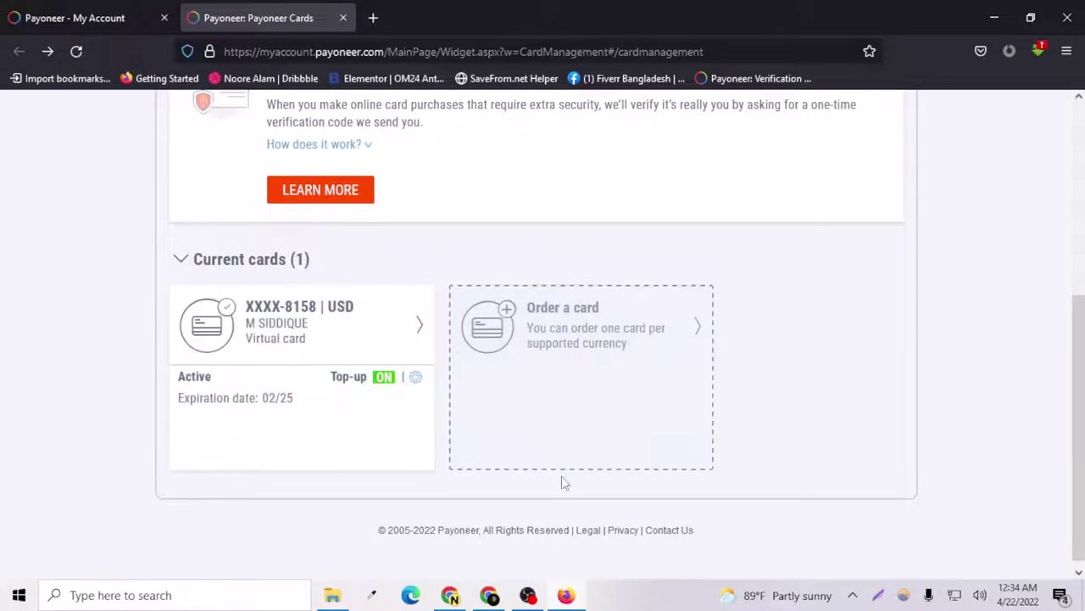
# - Start ordering a new card and choose the virtual card as its type
pyautogui.click(509, 310)
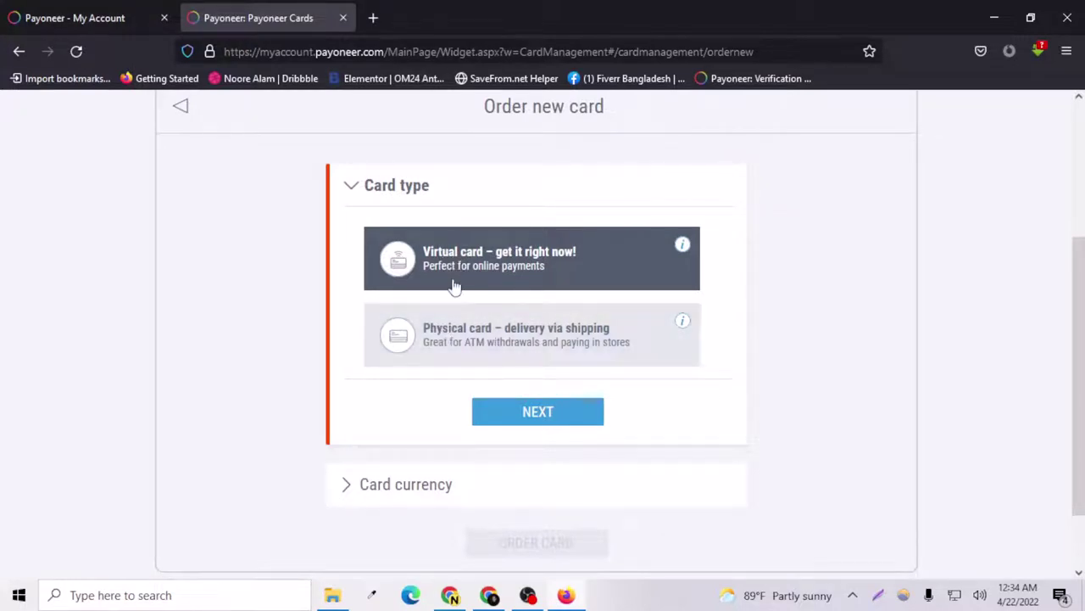
pyautogui.click(456, 363)
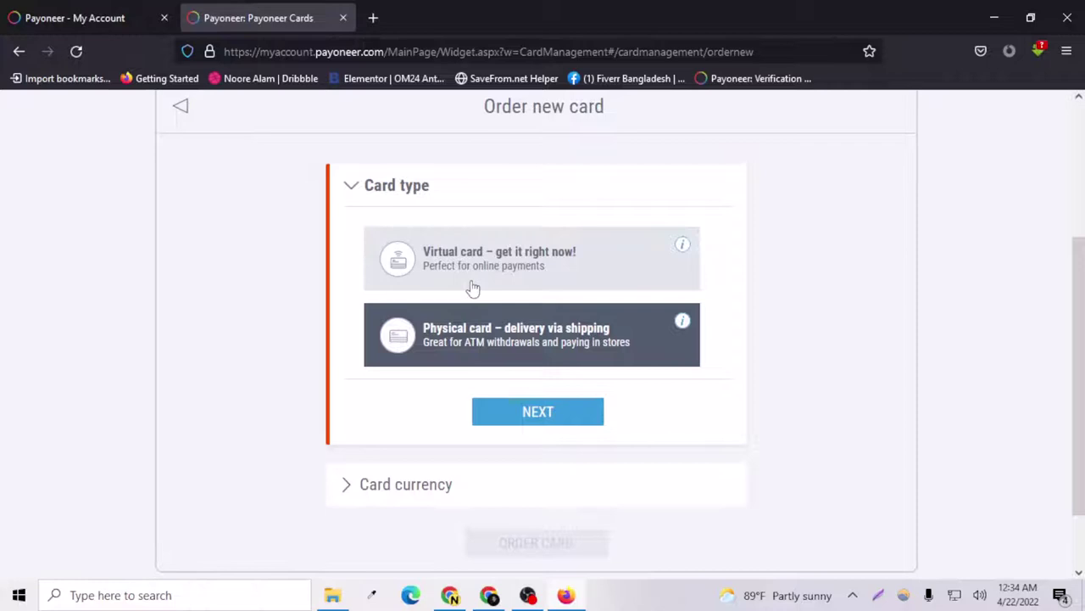
pyautogui.click(473, 288)
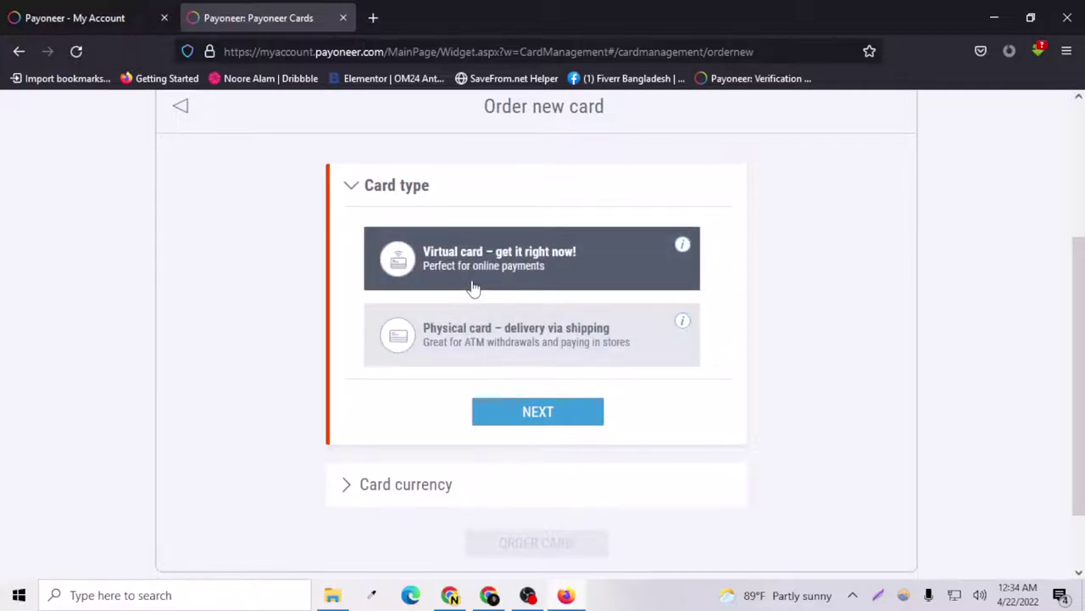
pyautogui.click(526, 407)
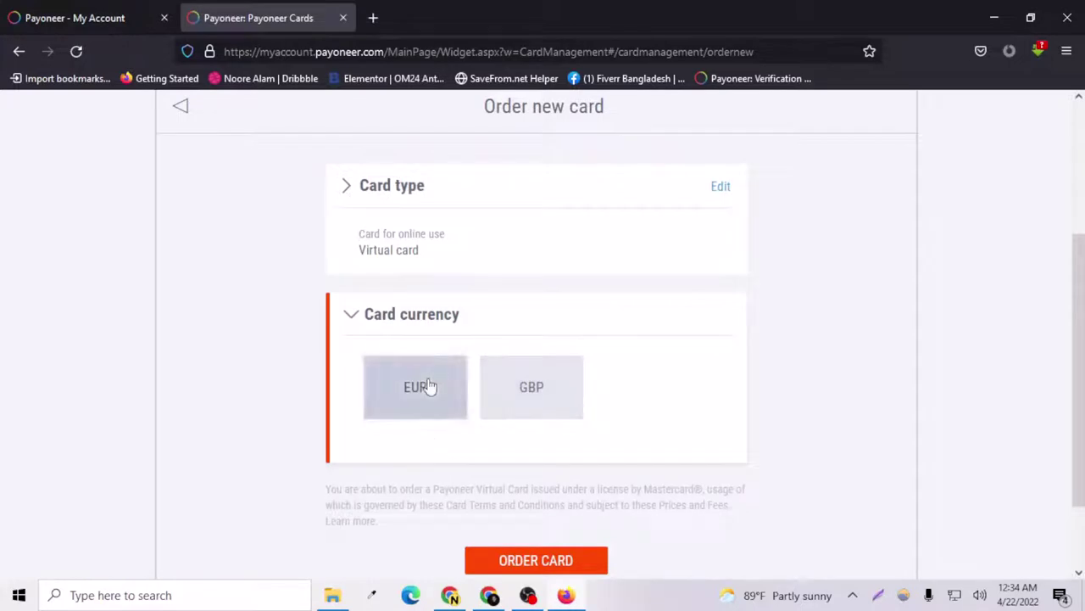
# - Set the card currency to EUR and place the virtual card order
pyautogui.click(387, 402)
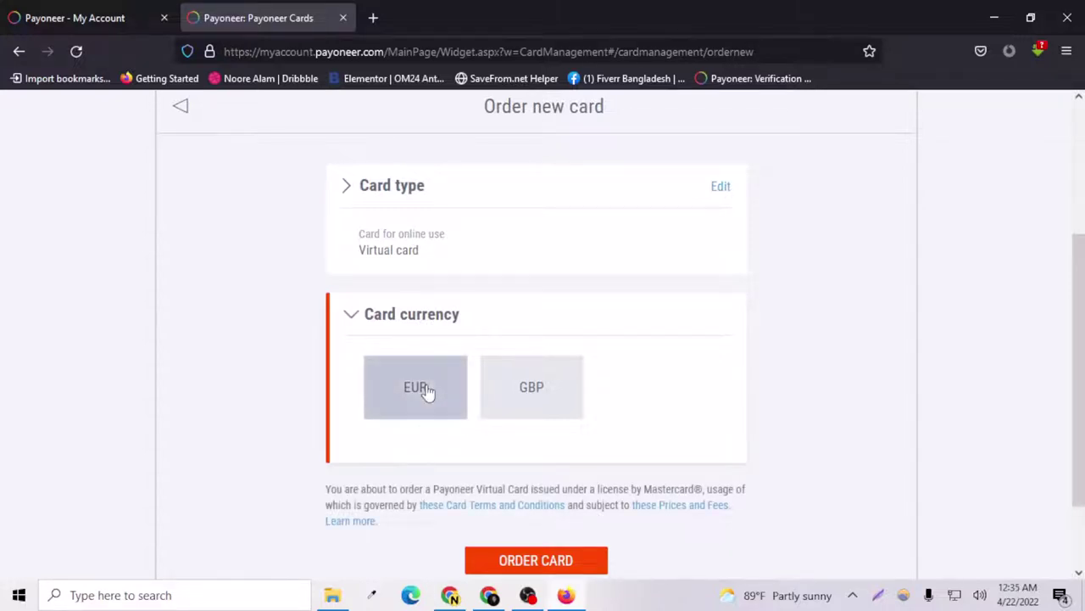
pyautogui.click(427, 392)
pyautogui.scroll(-2, 457, 475)
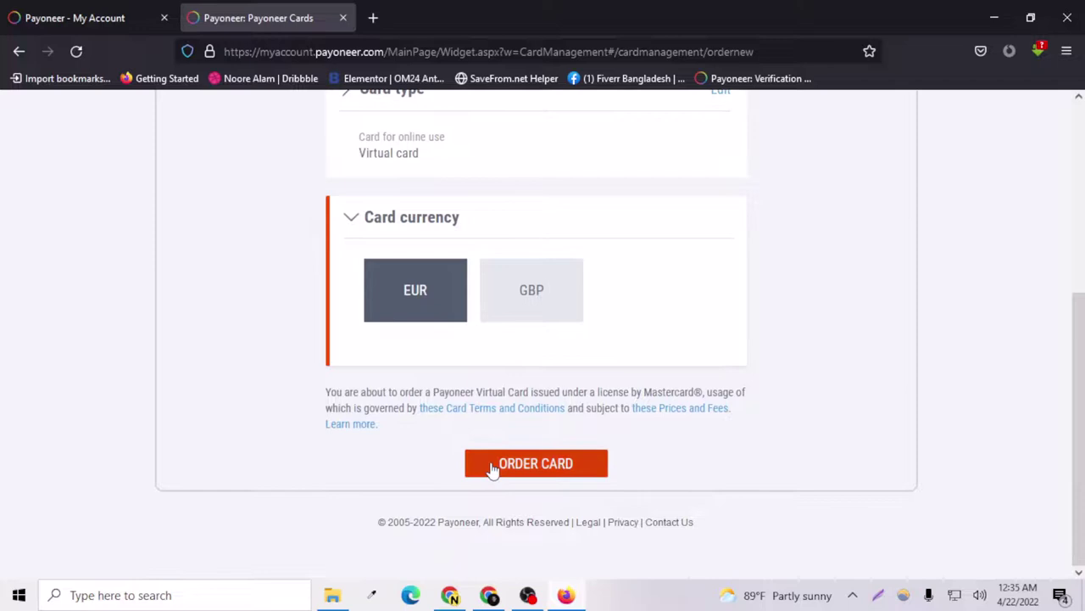
pyautogui.click(492, 468)
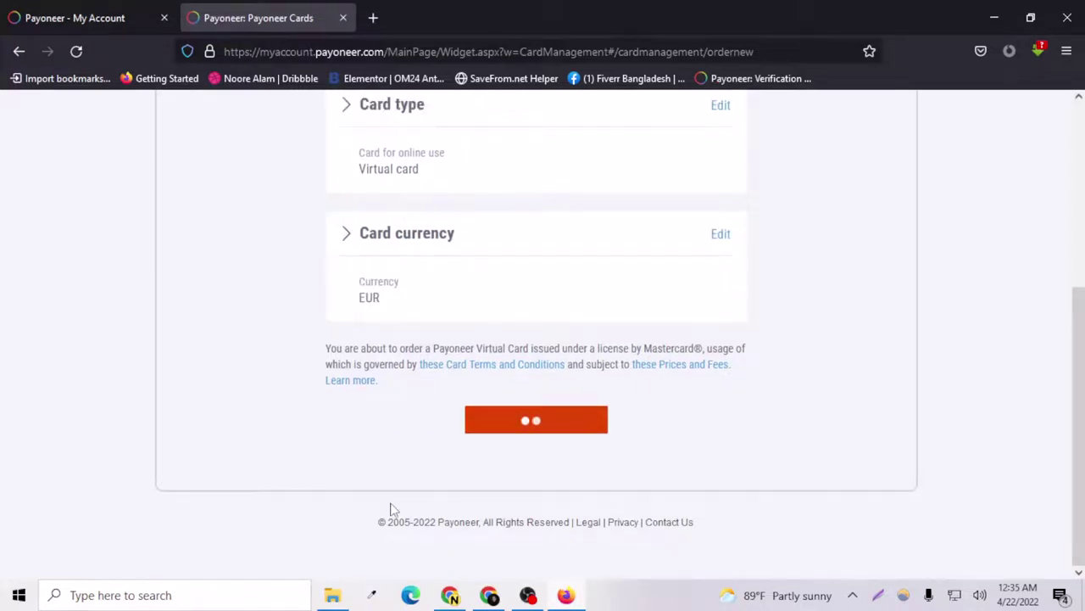
# - Read through the order confirmation, including the order, review and activation stages
pyautogui.scroll(-3, 392, 509)
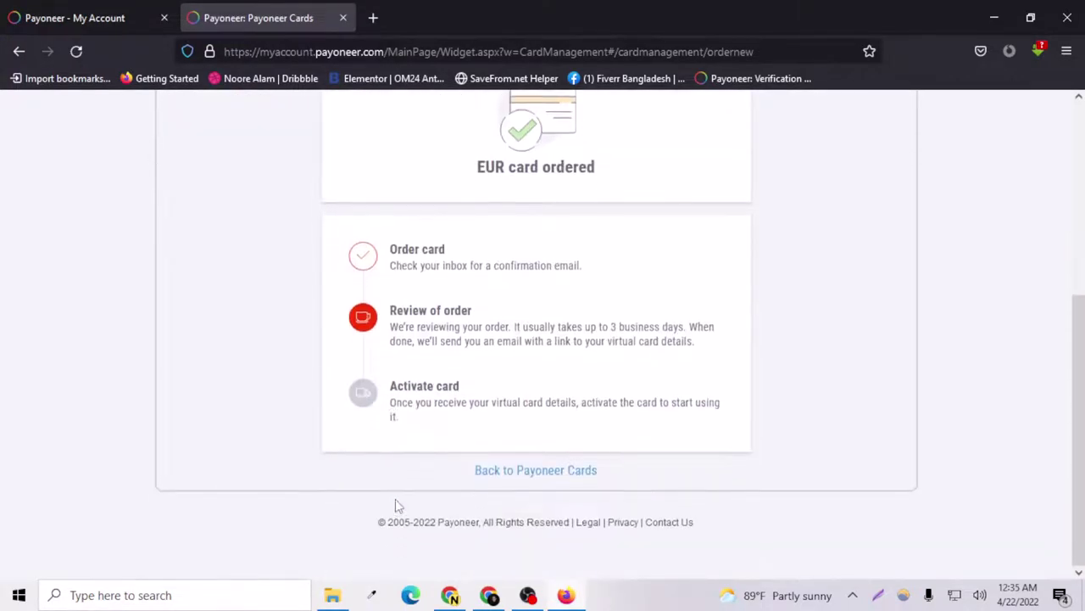
pyautogui.scroll(2, 493, 307)
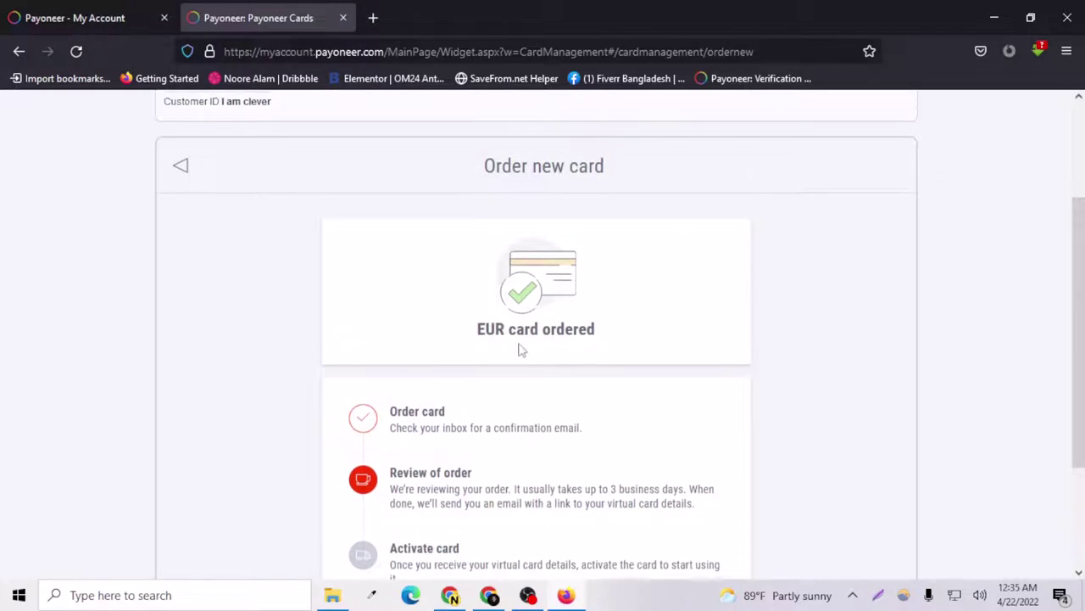
pyautogui.scroll(-2, 475, 419)
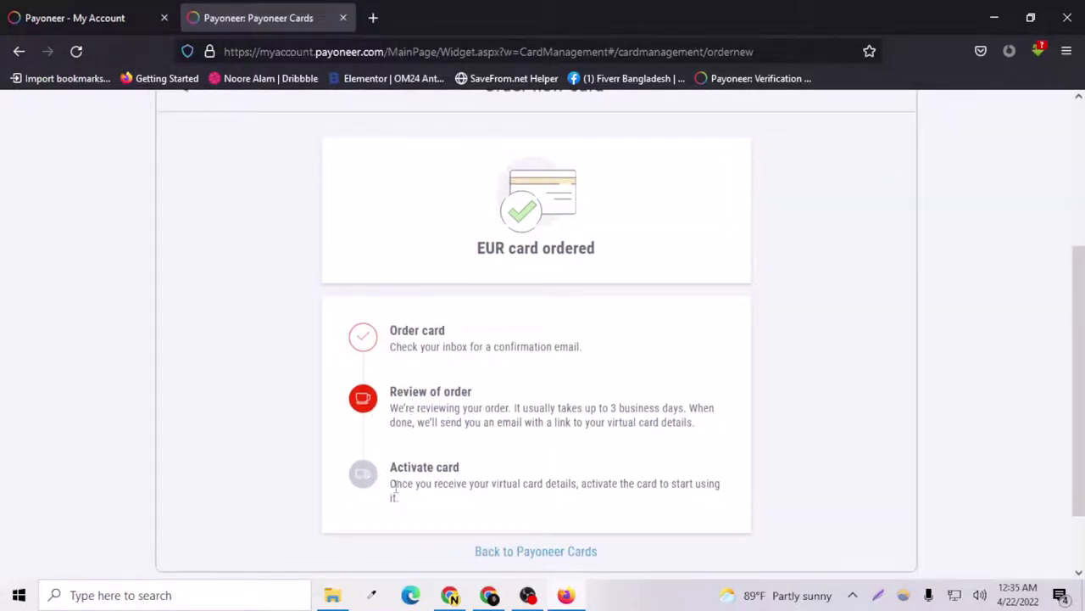
pyautogui.scroll(-2, 450, 481)
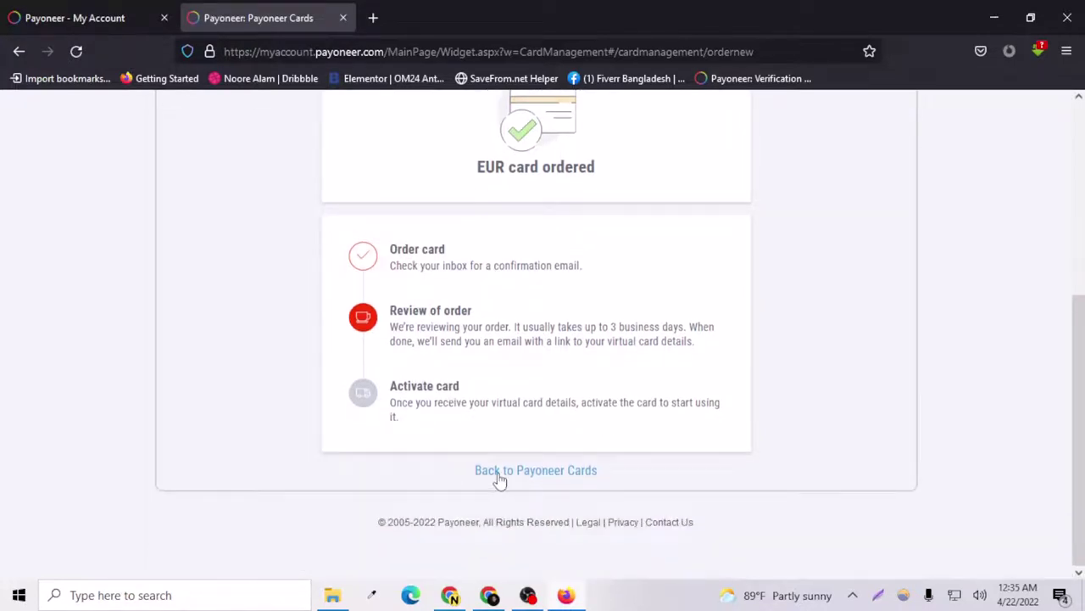
# - Return to the Payoneer Cards list and view the EUR virtual card's details, closing them when done
pyautogui.click(498, 472)
pyautogui.scroll(-1, 424, 526)
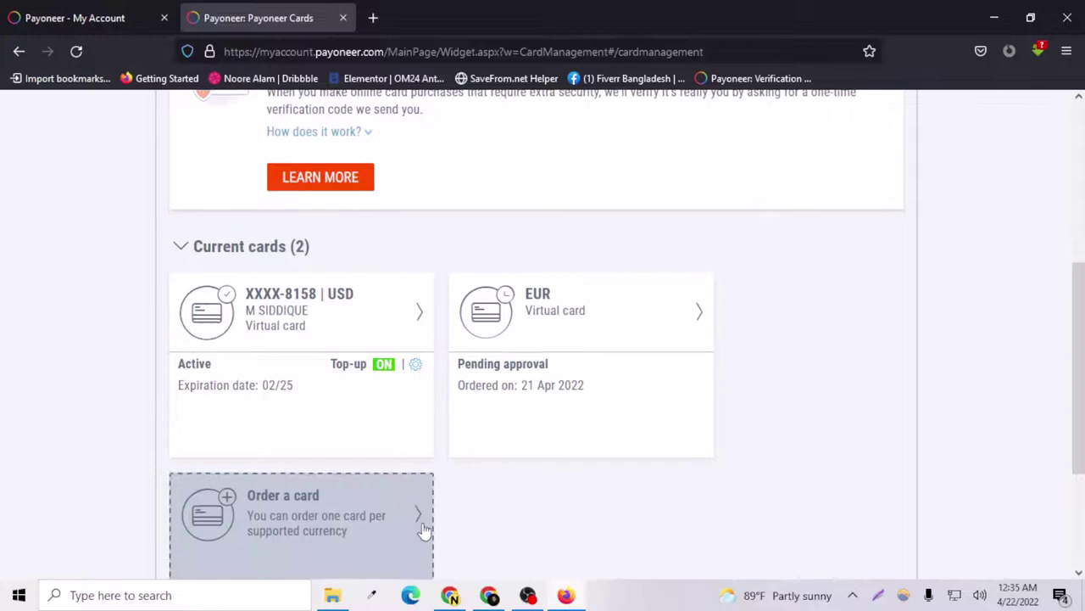
pyautogui.scroll(-3, 424, 529)
pyautogui.scroll(2, 494, 414)
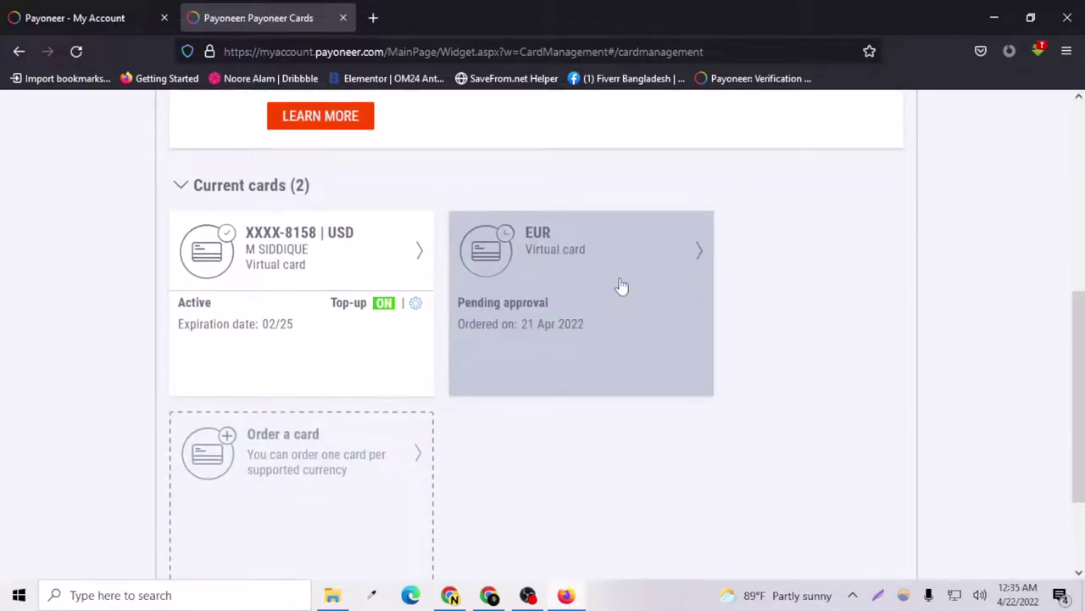
pyautogui.click(693, 247)
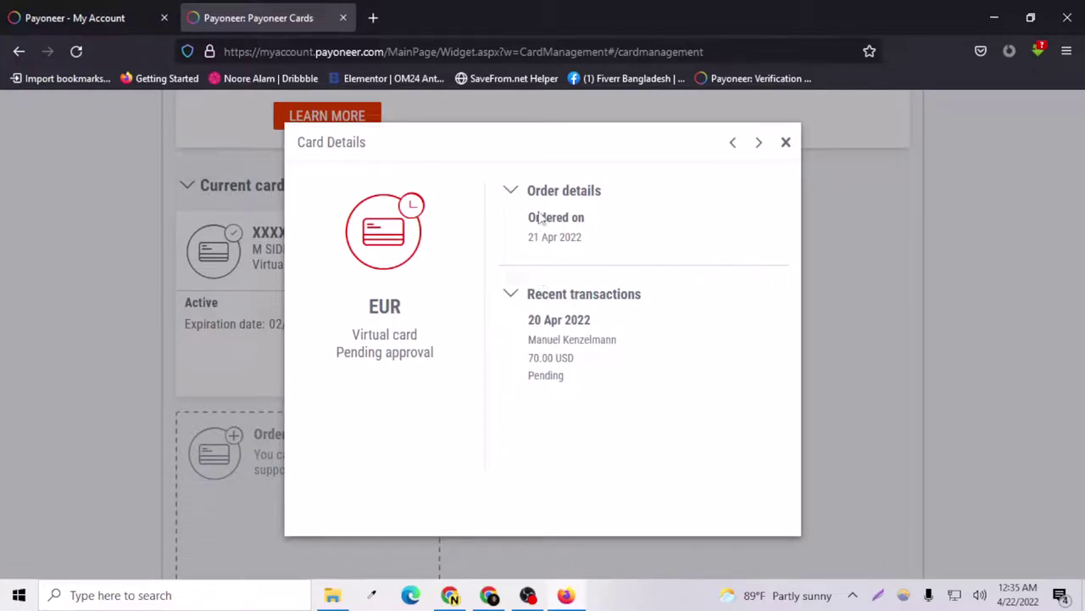
pyautogui.click(787, 142)
# - Examine the Payoneer Cards page from the account header down to the current cards
pyautogui.scroll(5, 543, 331)
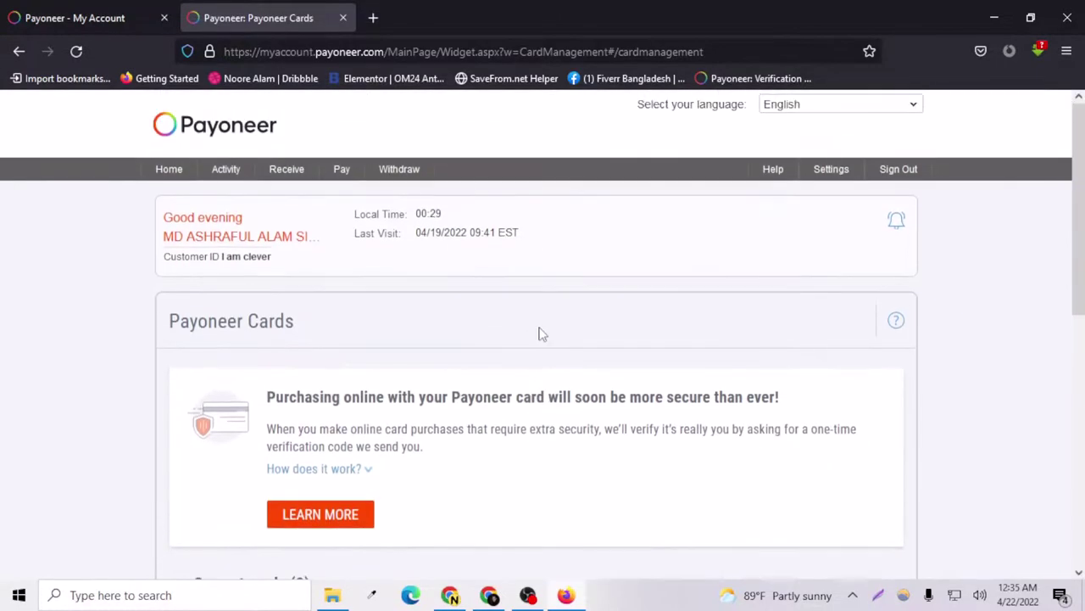
pyautogui.scroll(-5, 543, 333)
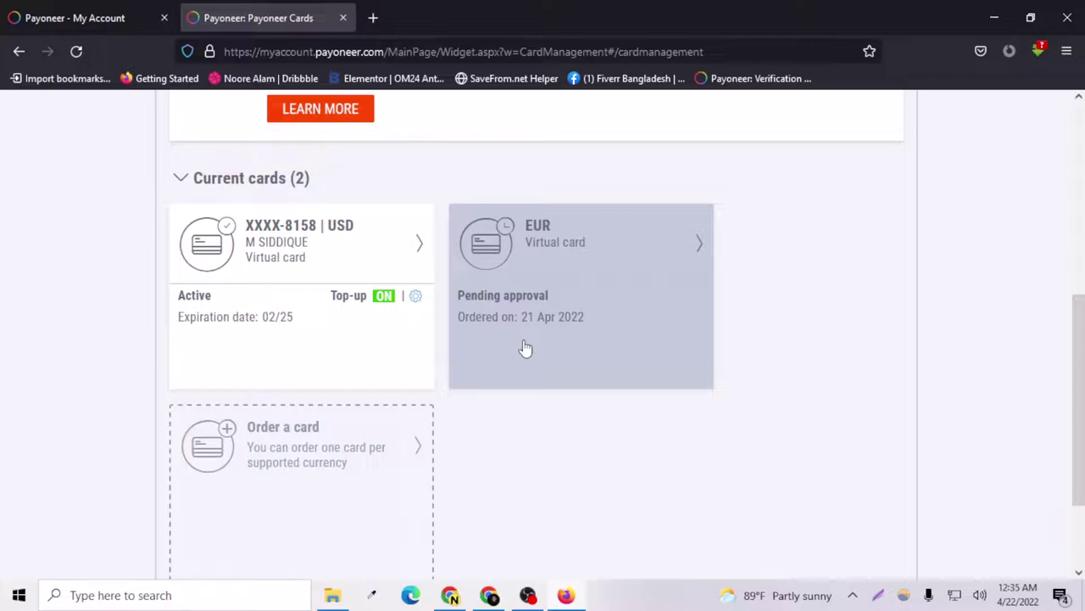
pyautogui.scroll(5, 492, 469)
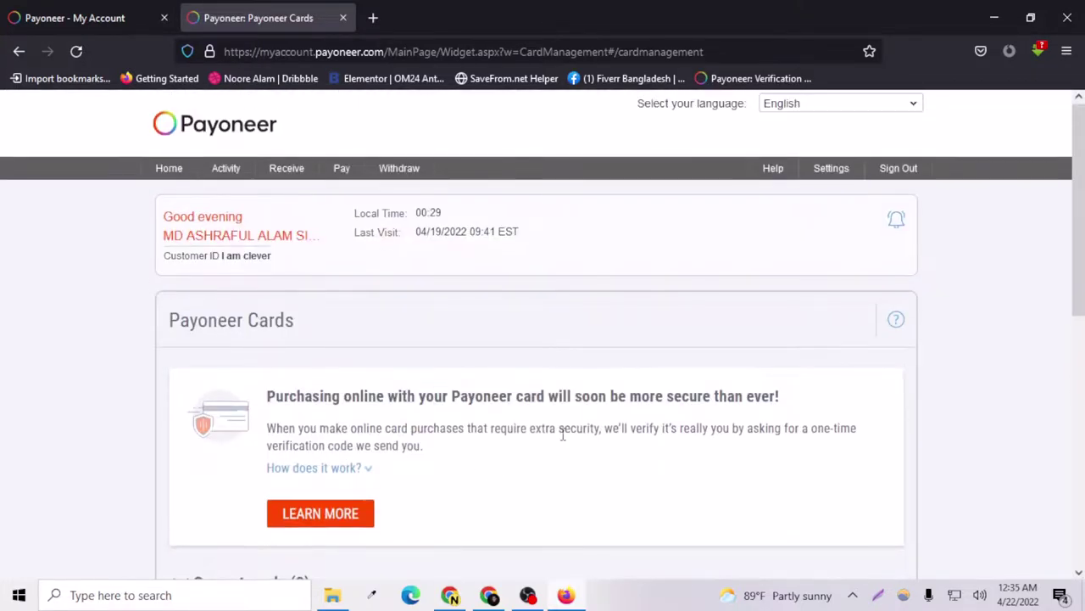
pyautogui.scroll(-5, 568, 415)
pyautogui.scroll(4, 658, 381)
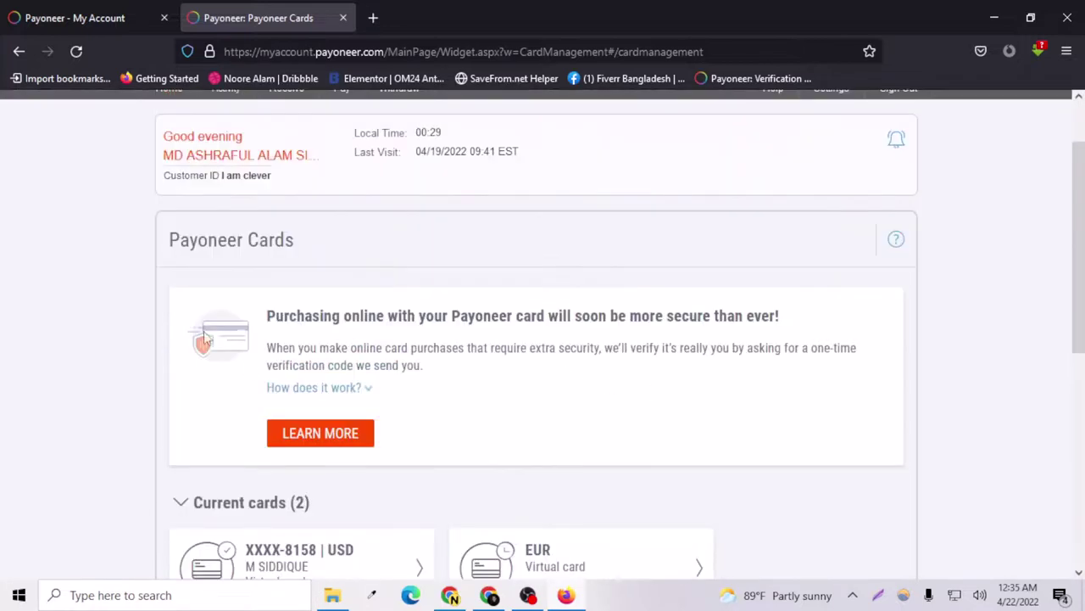
pyautogui.scroll(-4, 192, 274)
pyautogui.scroll(5, 204, 299)
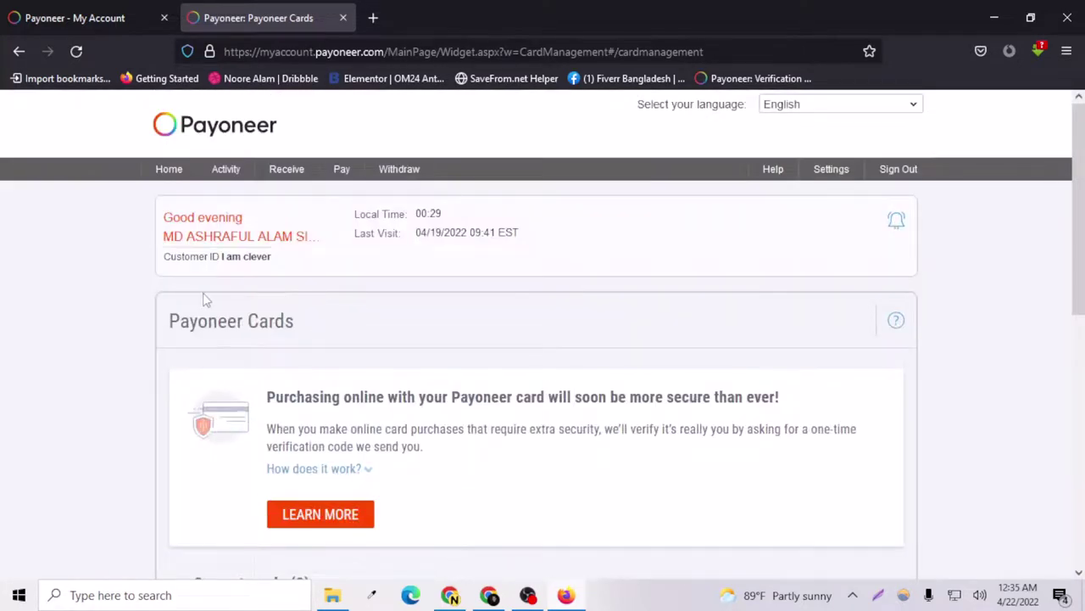
# - Switch to the My Account dashboard, inspect the page and turn on the responsive design view
pyautogui.rightClick(108, 254)
pyautogui.click(153, 10)
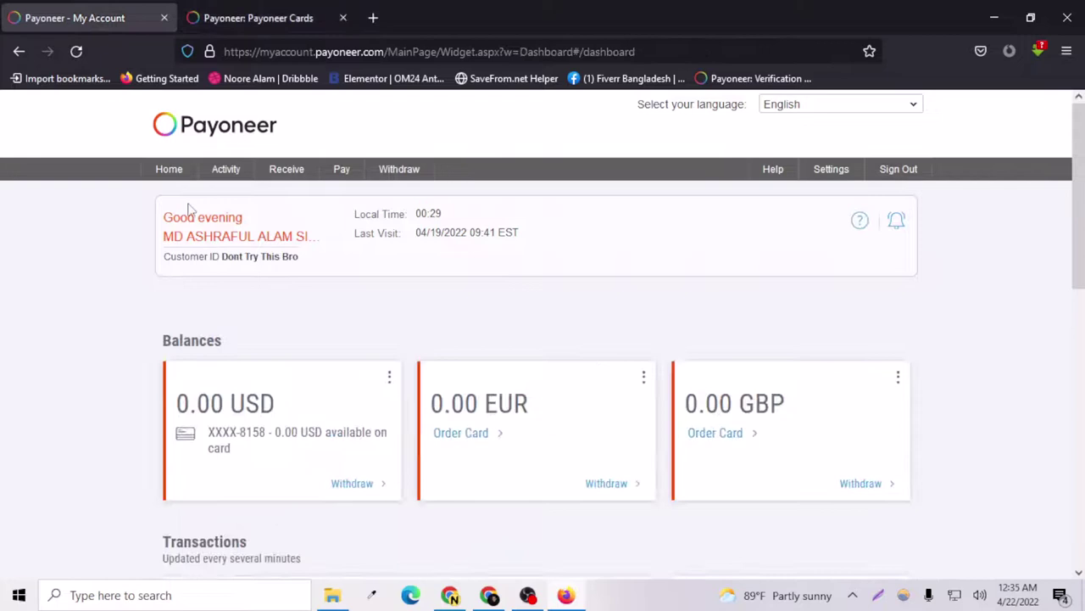
pyautogui.rightClick(118, 292)
pyautogui.click(161, 497)
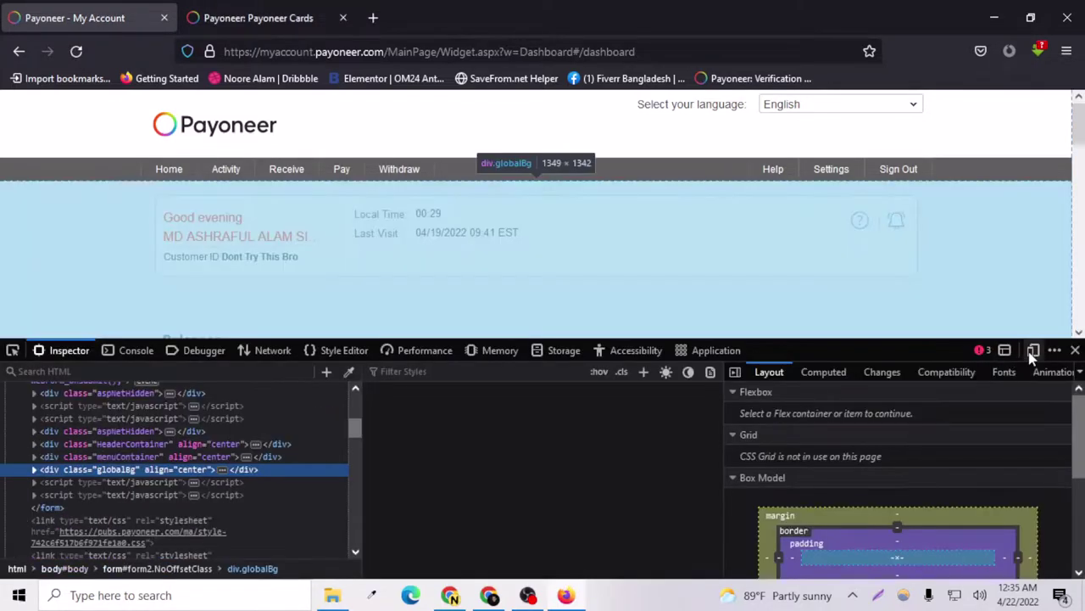
pyautogui.click(1033, 350)
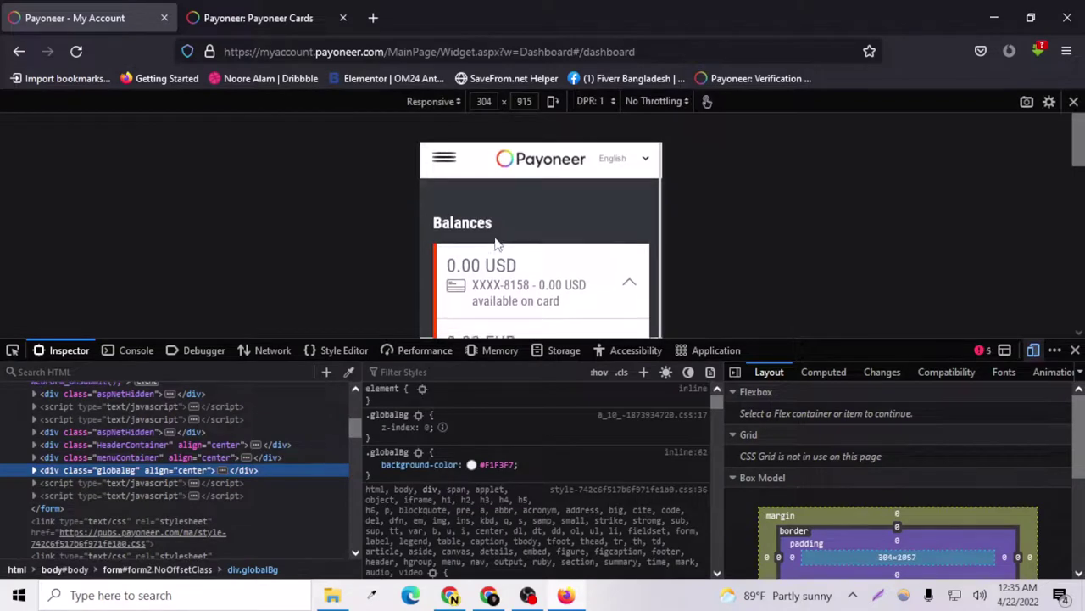
# - Look through the dashboard's balances and transactions in the mobile layout, then return to the page header
pyautogui.scroll(-3, 487, 233)
pyautogui.scroll(3, 496, 241)
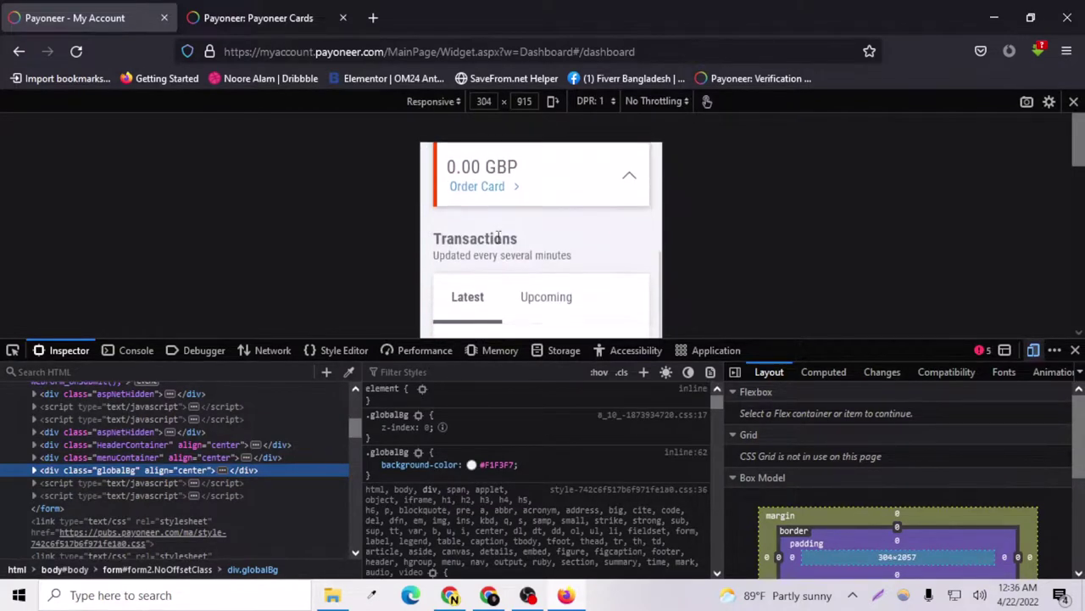
pyautogui.scroll(-8, 498, 238)
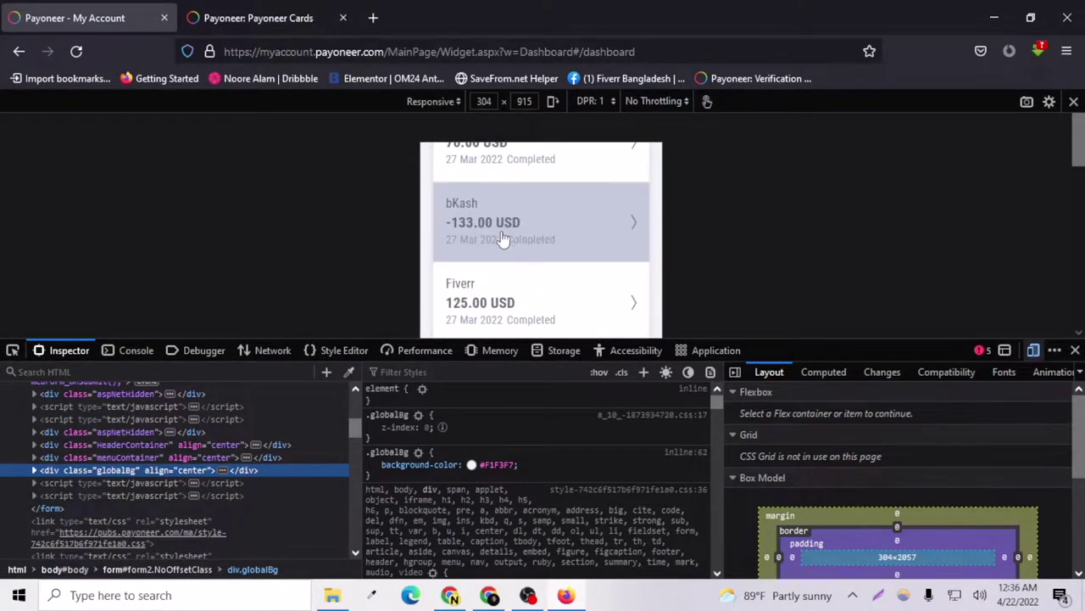
pyautogui.scroll(-10, 502, 239)
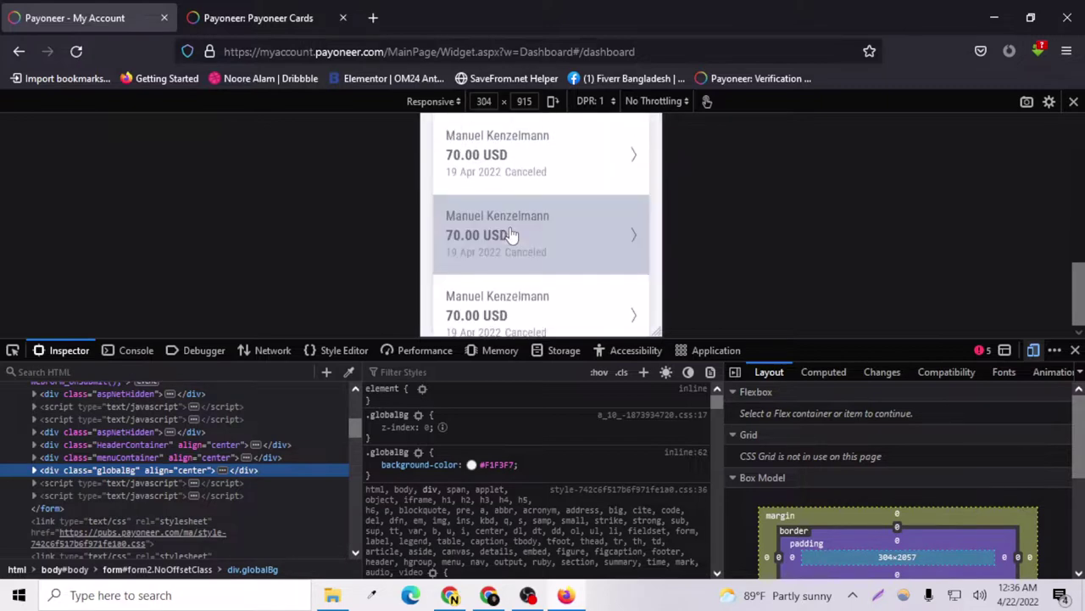
pyautogui.scroll(20, 511, 235)
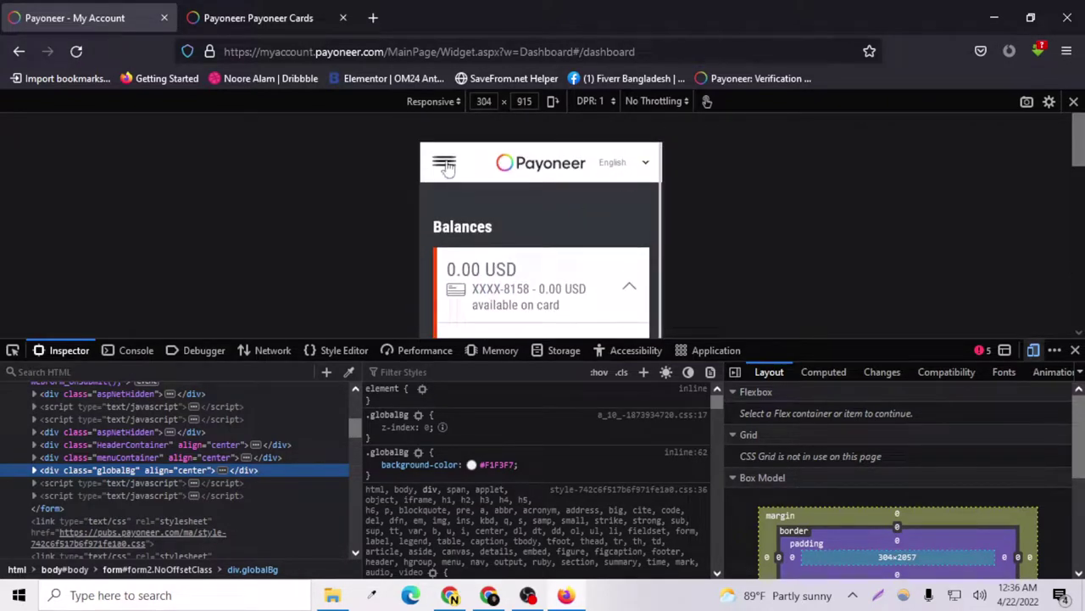
# - Expand the mobile navigation menu, browse its sections and choose Payoneer Cards under Settings
pyautogui.click(444, 163)
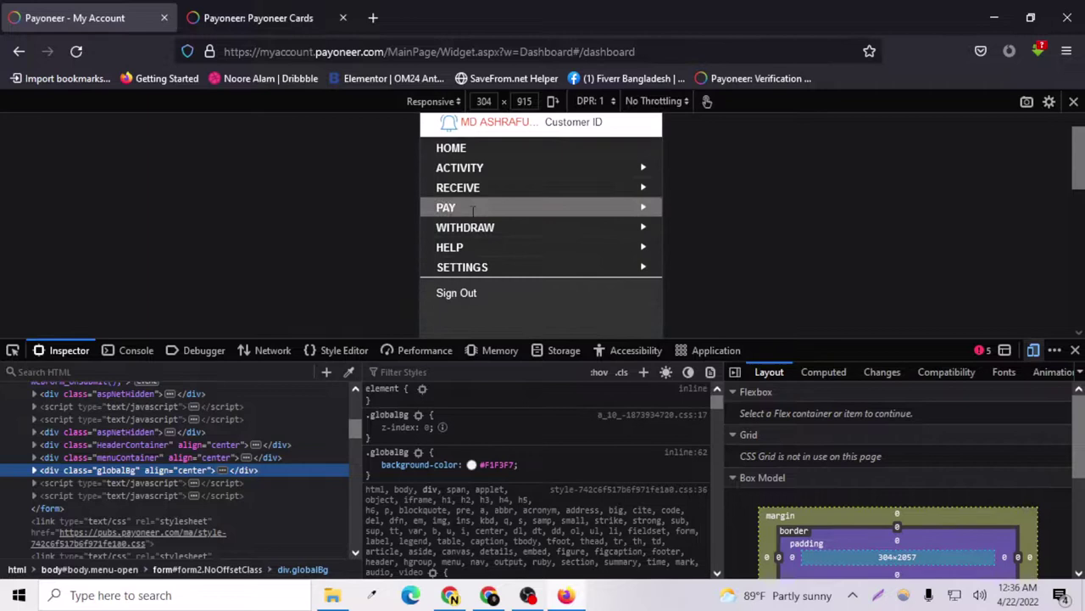
pyautogui.click(458, 208)
pyautogui.scroll(-10, 473, 242)
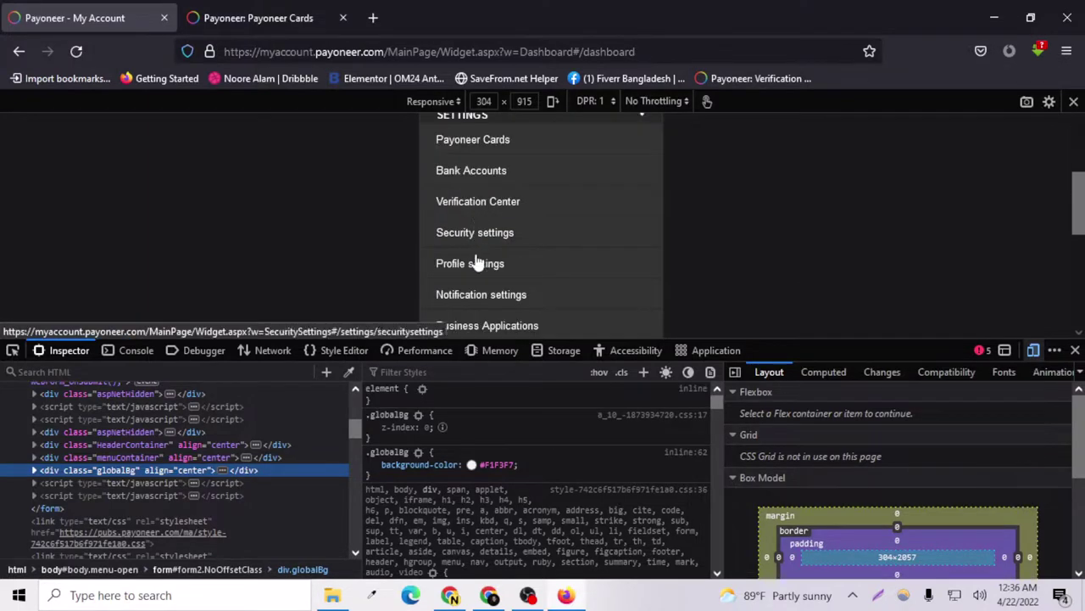
pyautogui.scroll(8, 445, 272)
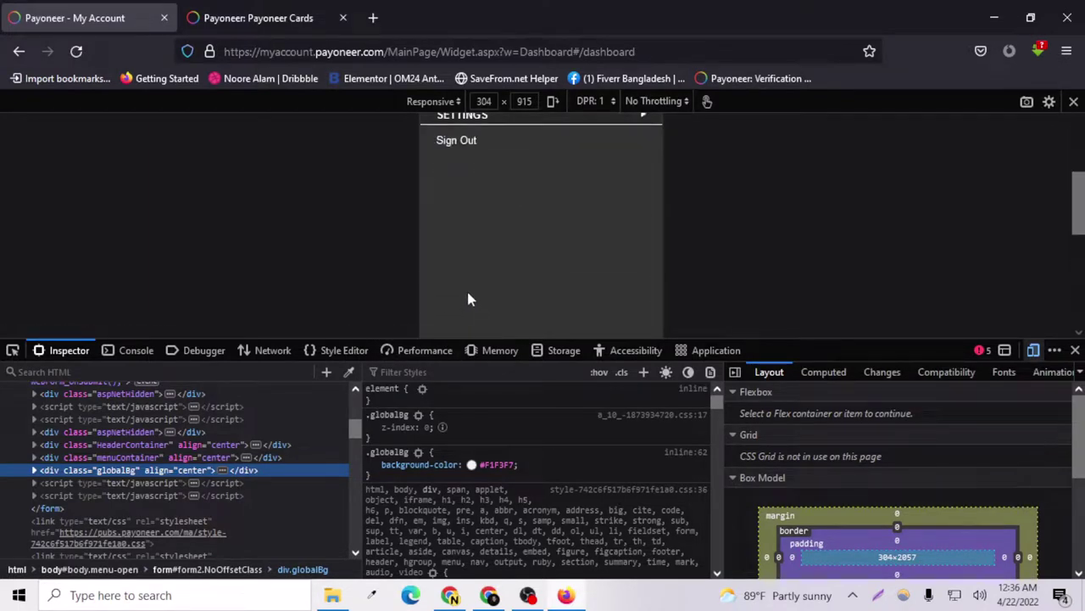
pyautogui.click(466, 272)
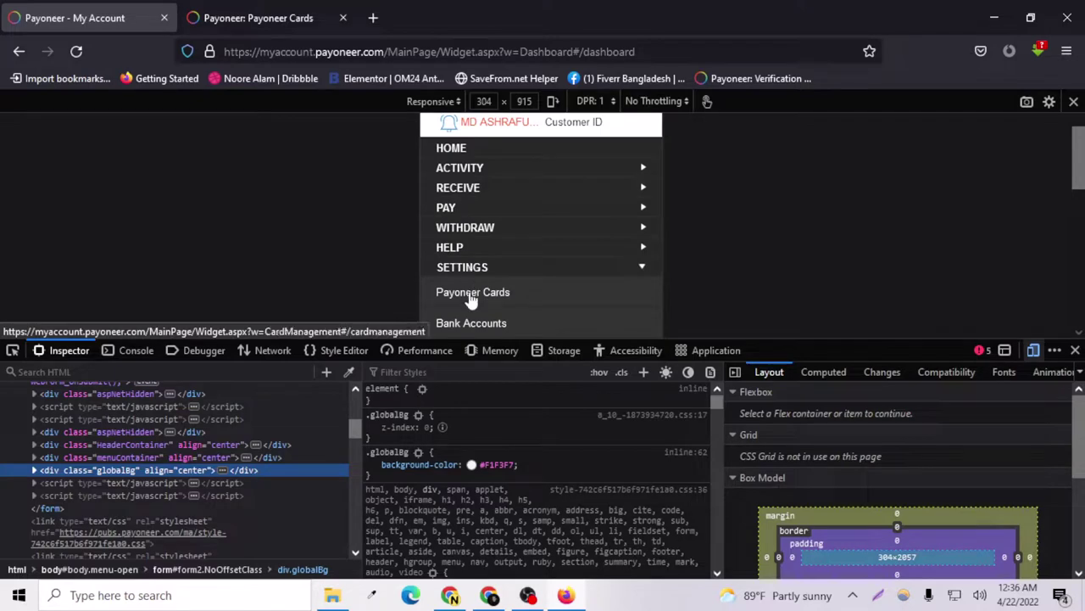
pyautogui.click(470, 295)
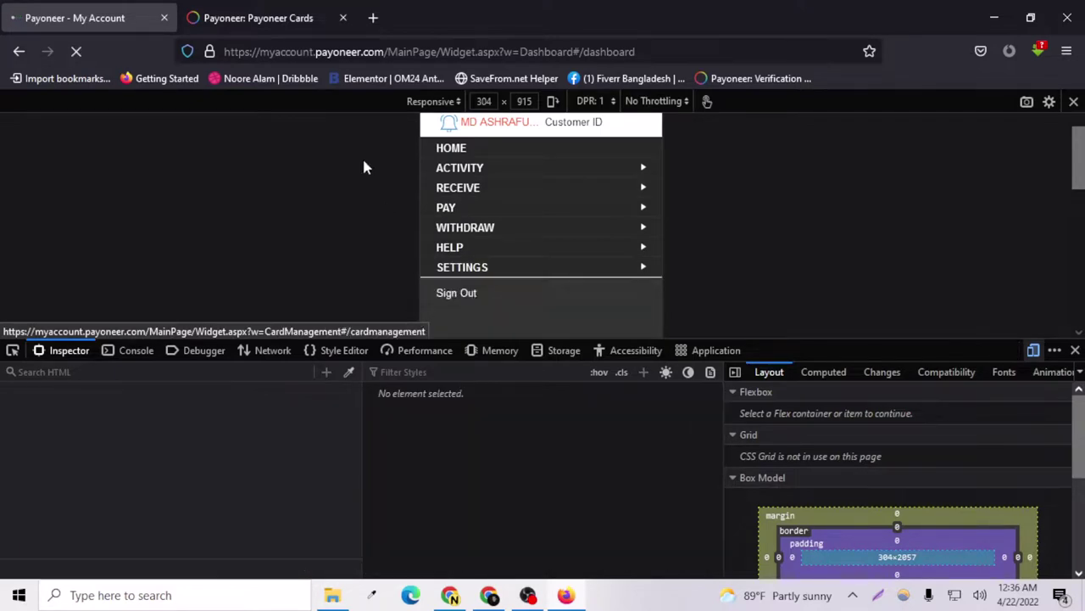
# - Close the My Account page, inspect the already open Payoneer Cards page and turn on its responsive design view
pyautogui.click(164, 18)
pyautogui.rightClick(150, 238)
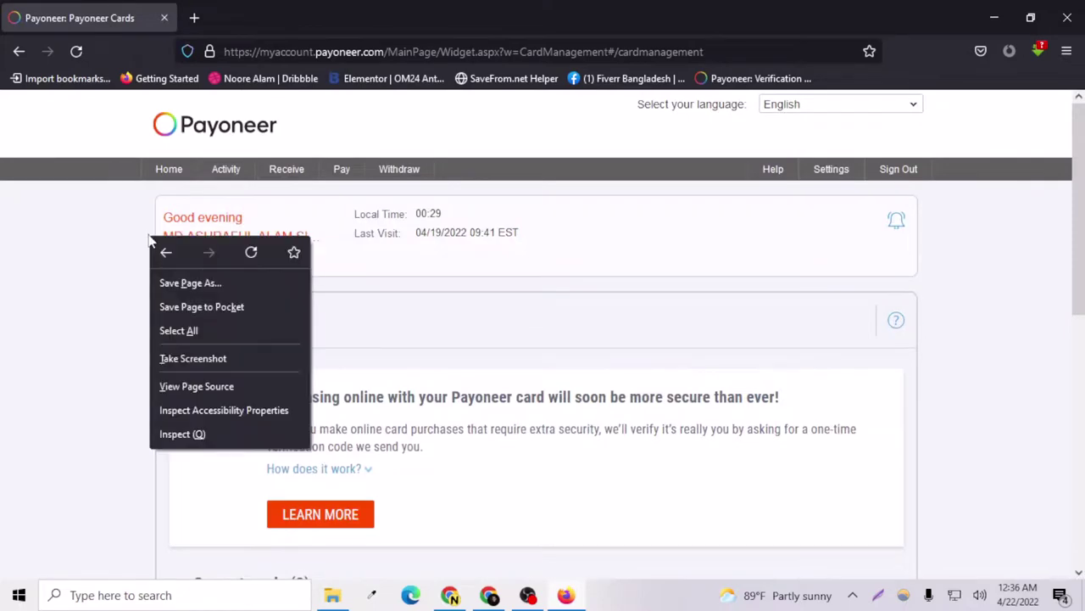
pyautogui.click(195, 433)
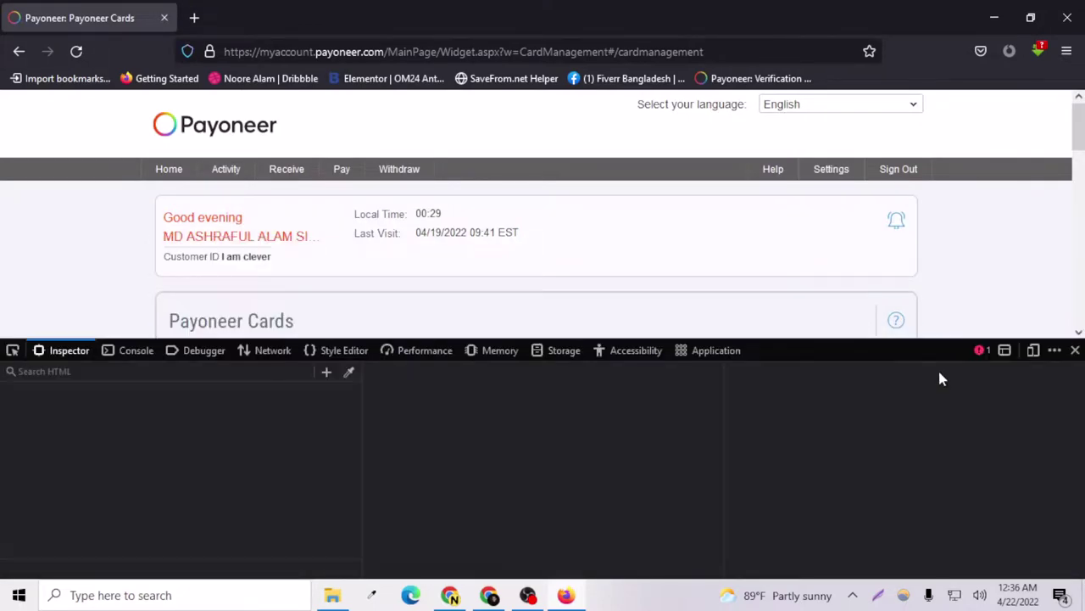
pyautogui.click(1032, 351)
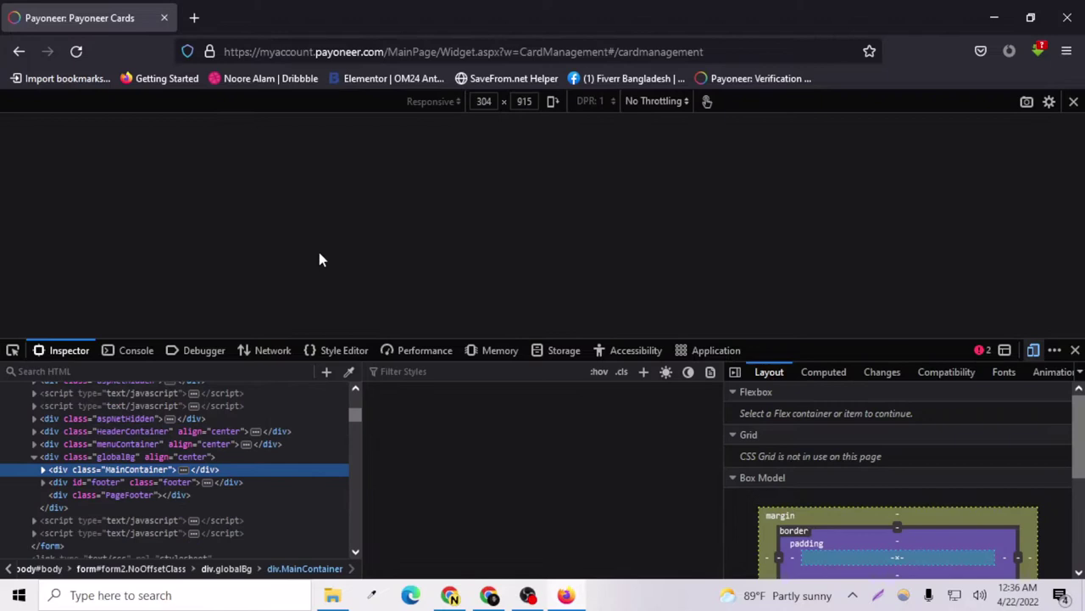
# - Examine the current USD and EUR virtual cards on the Payoneer Cards page in the mobile layout
pyautogui.scroll(-8, 485, 246)
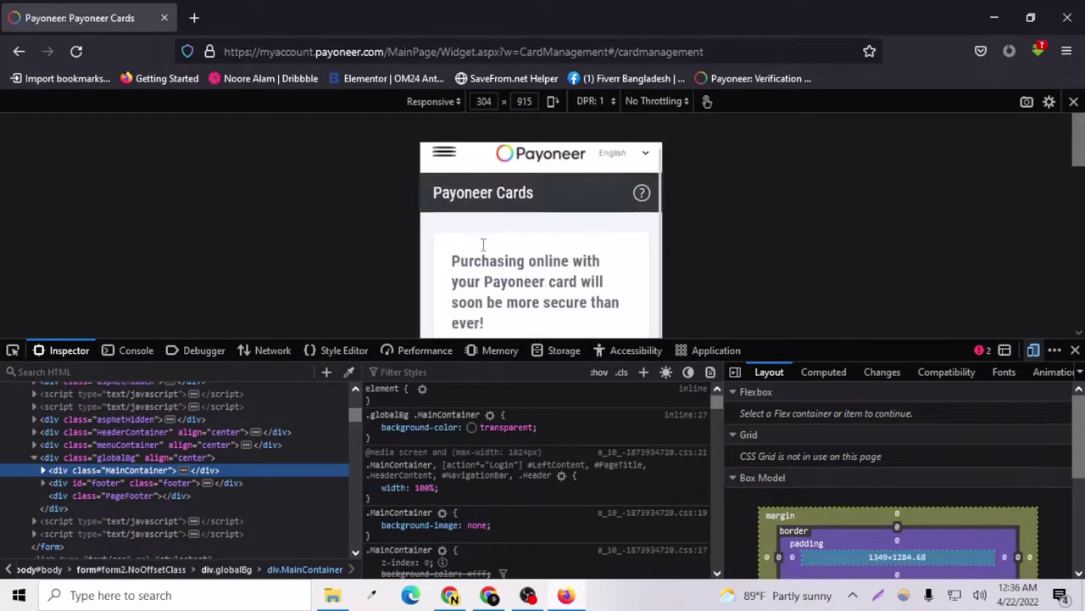
pyautogui.scroll(-10, 492, 265)
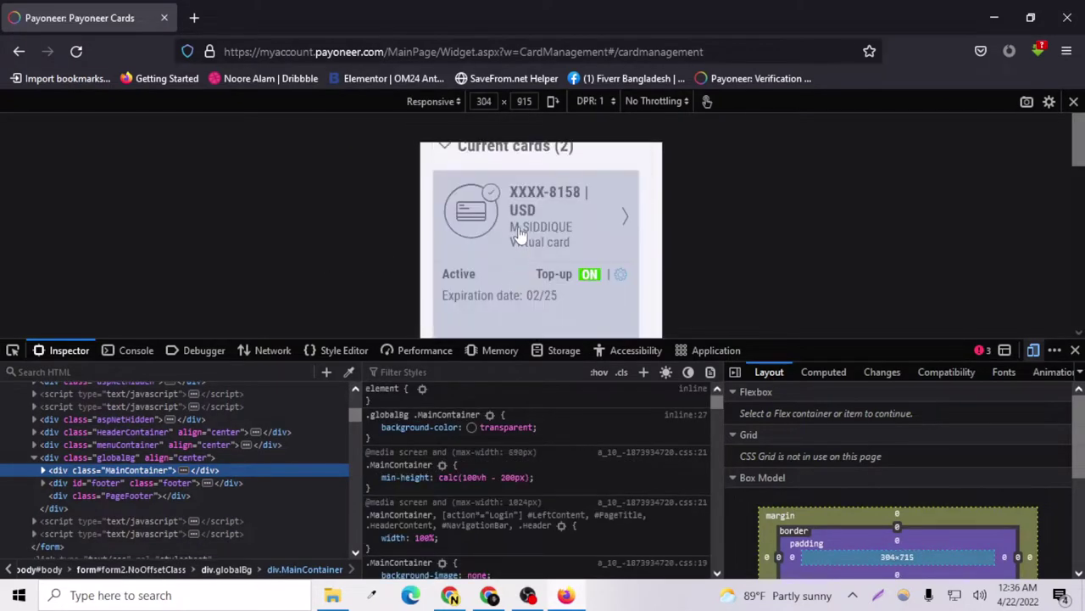
pyautogui.scroll(-2, 522, 231)
pyautogui.scroll(4, 521, 230)
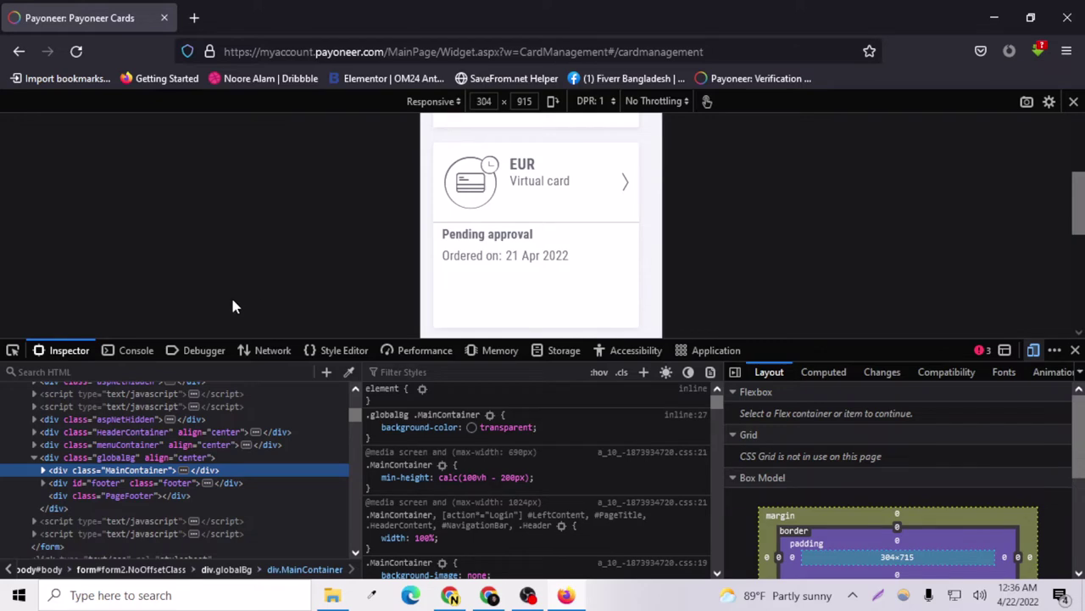
pyautogui.scroll(2, 236, 295)
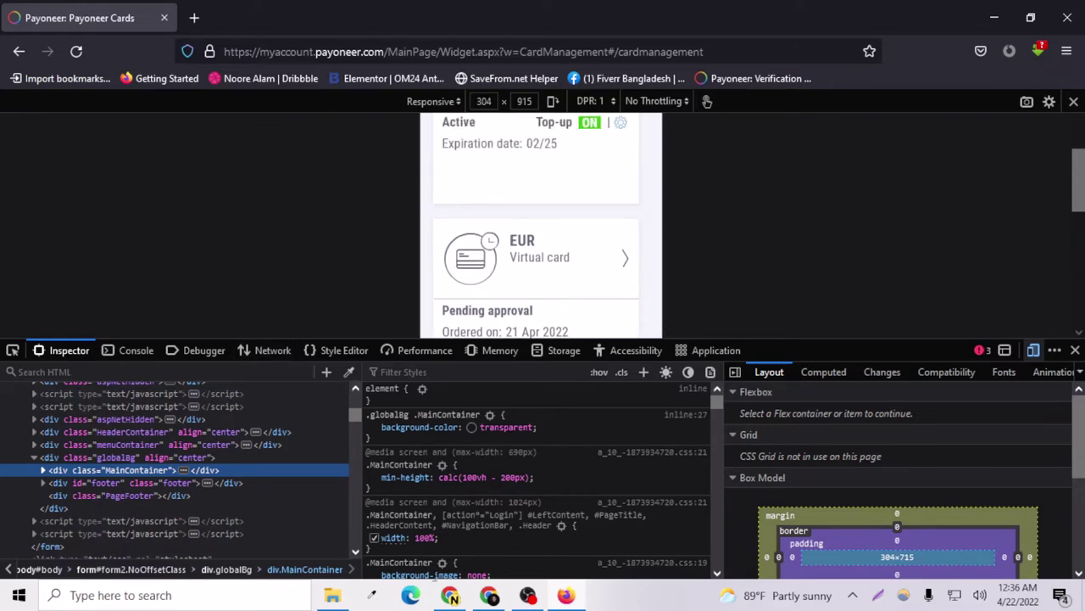